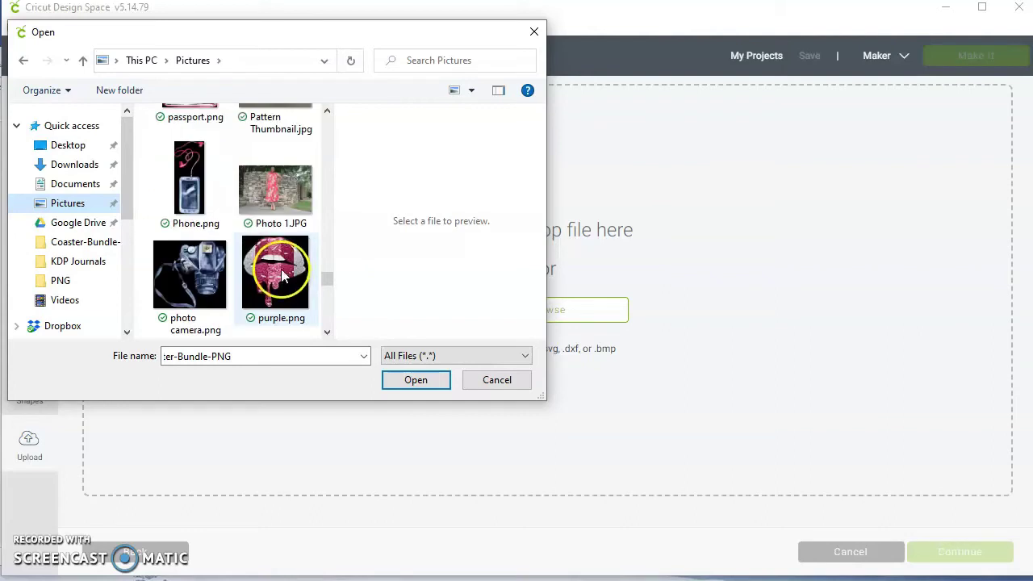
- Open purple.png from the Pictures folder for upload and choose its image type
{"action": "left_click", "coordinate": [410, 378]}
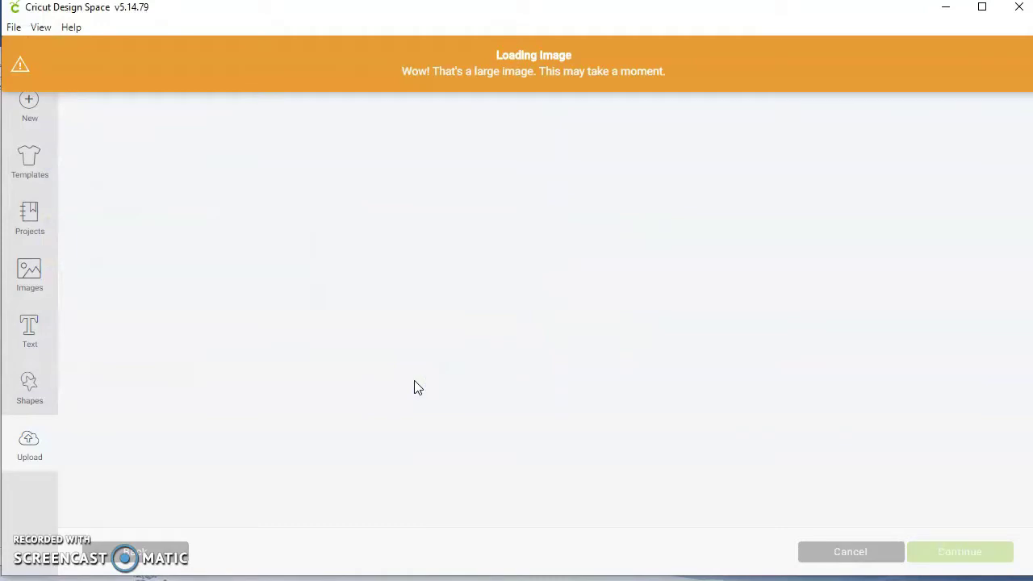
{"action": "left_click", "coordinate": [664, 263]}
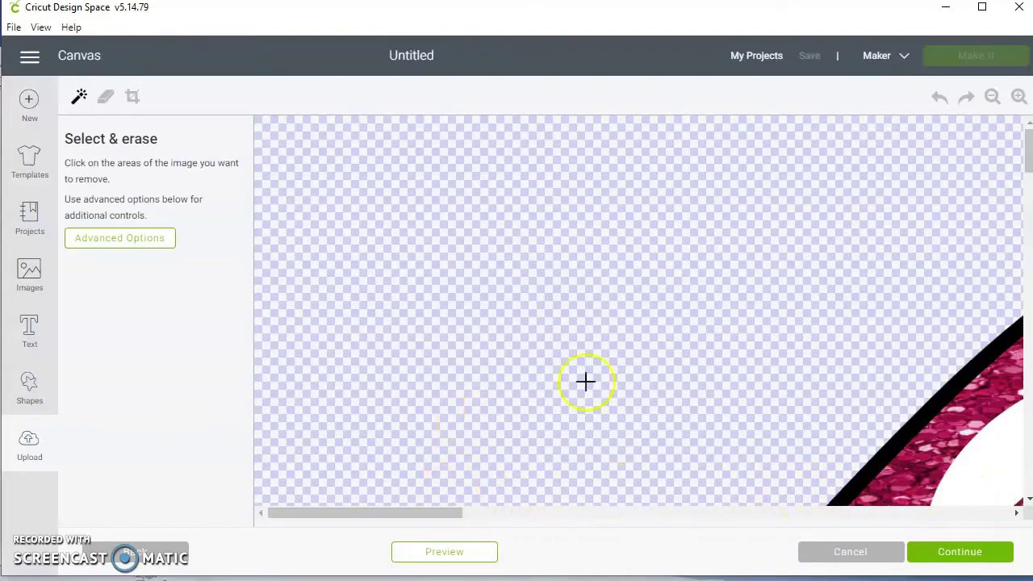
- Examine the enlarged lips artwork and its transparent background for areas that need erasing
{"action": "scroll", "coordinate": [641, 357], "scroll_direction": "down", "scroll_amount": 10}
{"action": "scroll", "coordinate": [641, 358], "scroll_direction": "down", "scroll_amount": 10}
{"action": "scroll", "coordinate": [642, 357], "scroll_direction": "down", "scroll_amount": 10}
{"action": "scroll", "coordinate": [642, 358], "scroll_direction": "down", "scroll_amount": 5}
{"action": "scroll", "coordinate": [638, 361], "scroll_direction": "down", "scroll_amount": 1}
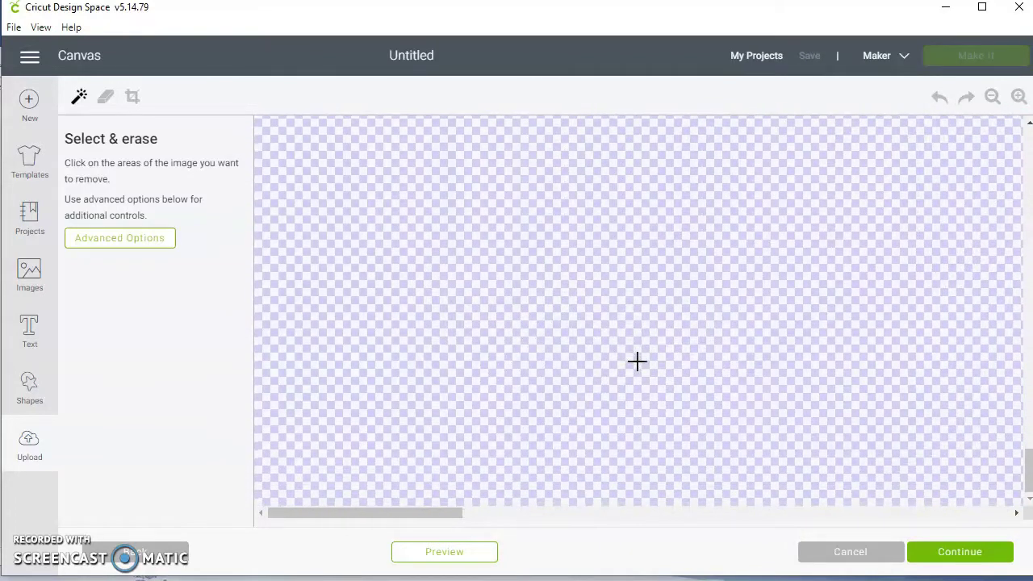
{"action": "scroll", "coordinate": [638, 361], "scroll_direction": "up", "scroll_amount": 10}
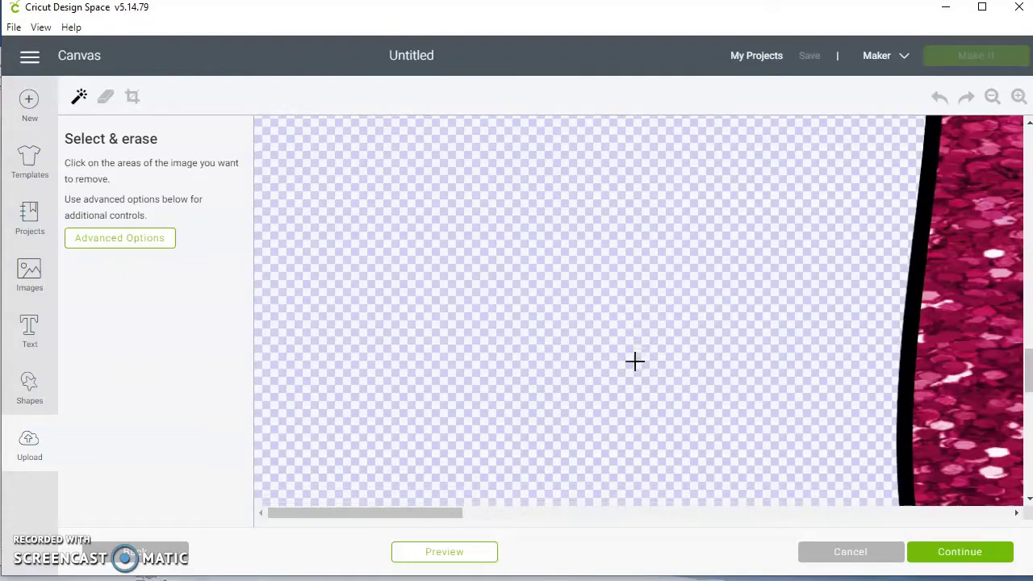
{"action": "scroll", "coordinate": [635, 361], "scroll_direction": "up", "scroll_amount": 10}
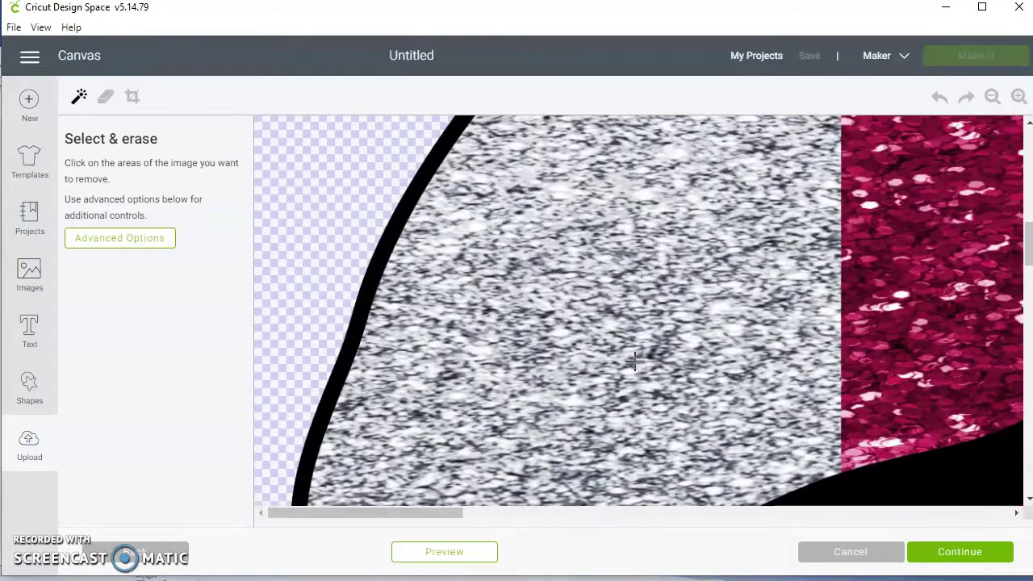
{"action": "scroll", "coordinate": [635, 361], "scroll_direction": "up", "scroll_amount": 6}
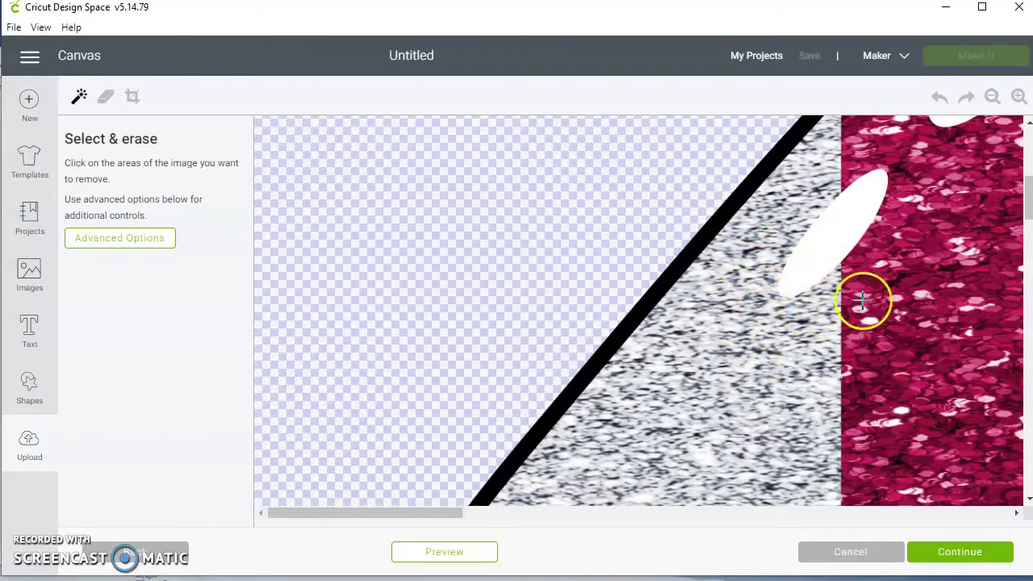
{"action": "scroll", "coordinate": [860, 307], "scroll_direction": "up", "scroll_amount": 5}
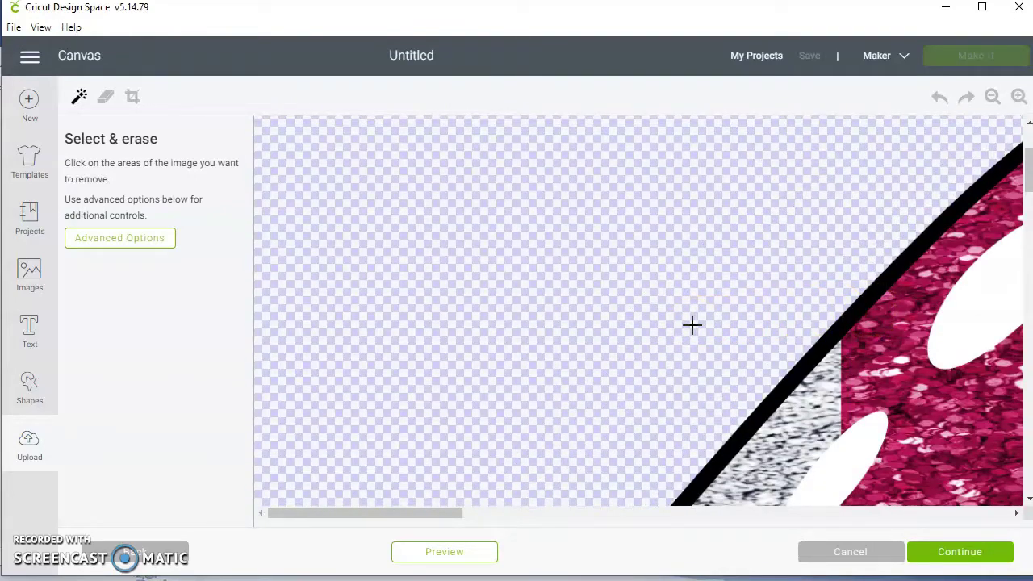
{"action": "scroll", "coordinate": [692, 325], "scroll_direction": "down", "scroll_amount": 3}
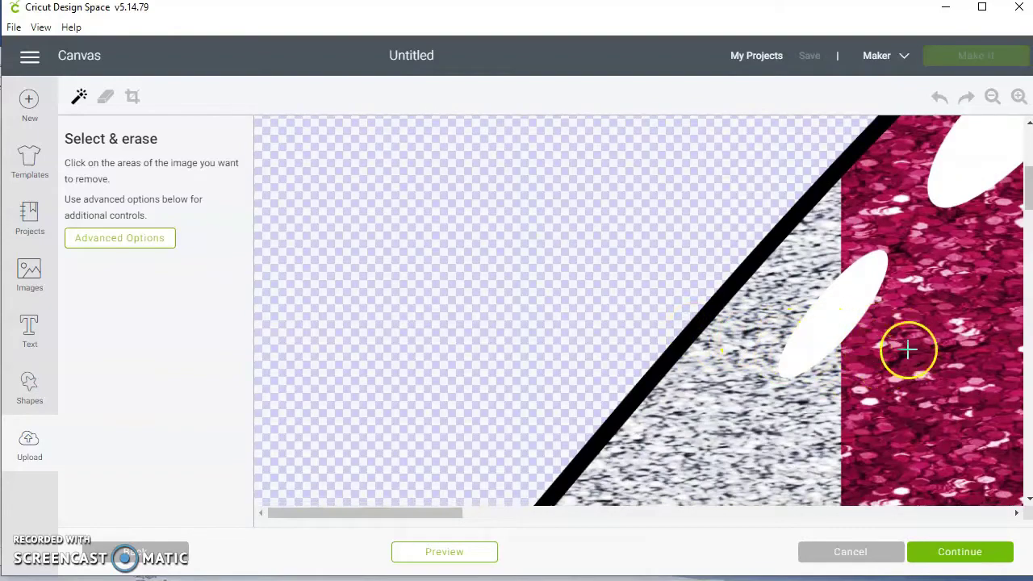
{"action": "scroll", "coordinate": [565, 396], "scroll_direction": "down", "scroll_amount": 8}
{"action": "scroll", "coordinate": [687, 429], "scroll_direction": "down", "scroll_amount": 6}
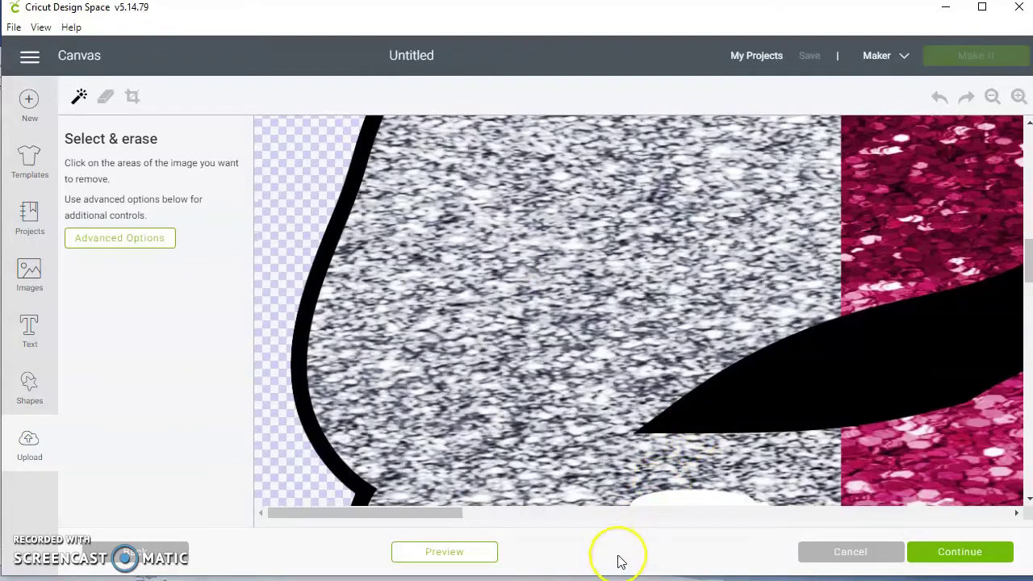
{"action": "scroll", "coordinate": [673, 456], "scroll_direction": "up", "scroll_amount": 4}
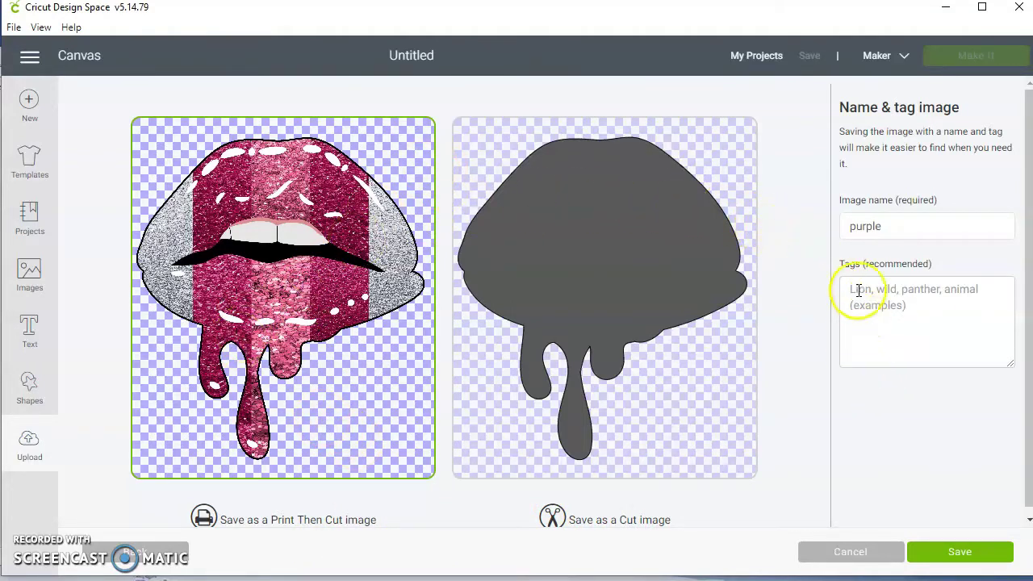
- Save the Print Then Cut image under the name "purple lips" and insert it on the canvas
{"action": "left_click", "coordinate": [874, 229]}
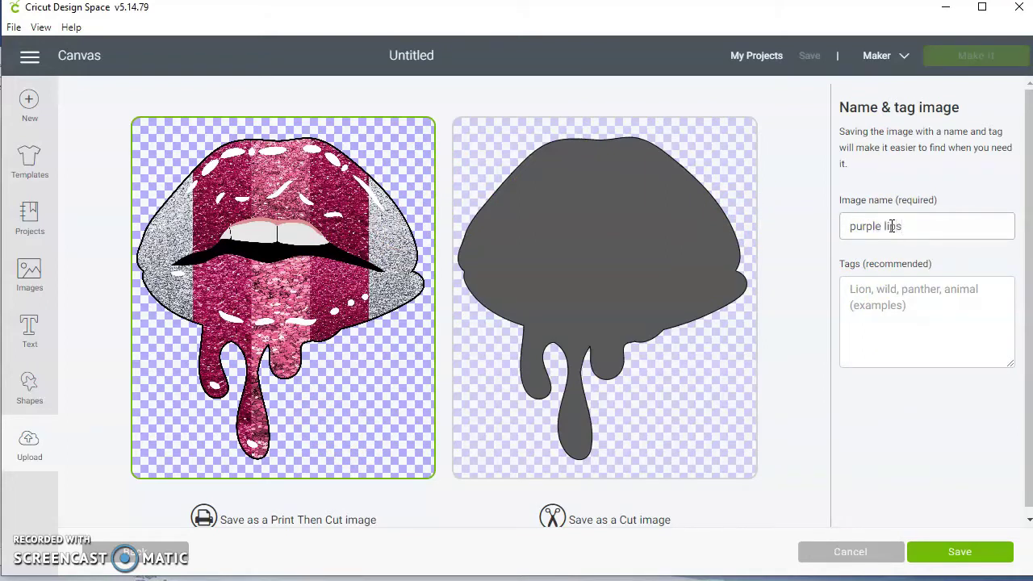
{"action": "left_click", "coordinate": [947, 553]}
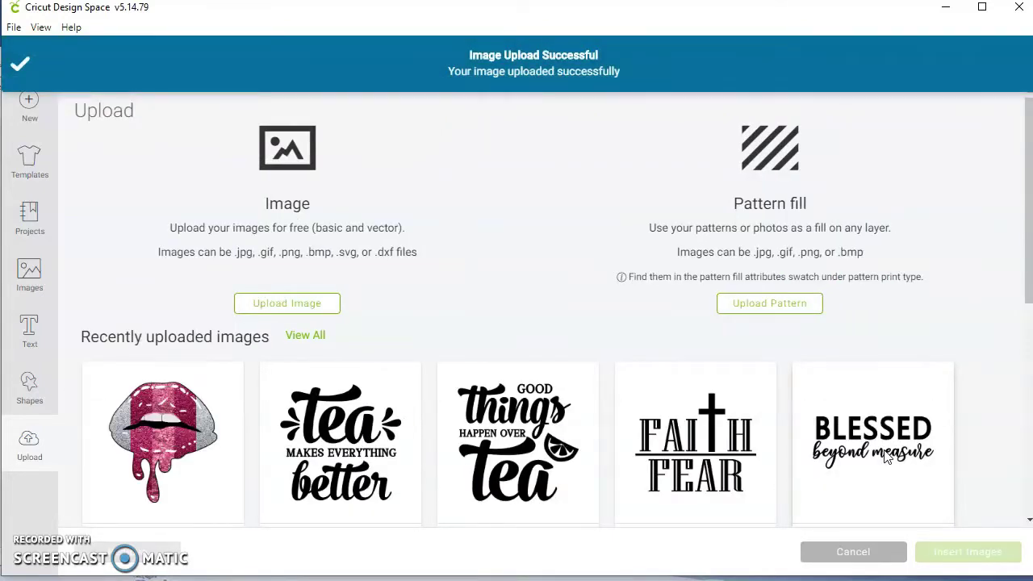
{"action": "left_click", "coordinate": [149, 429]}
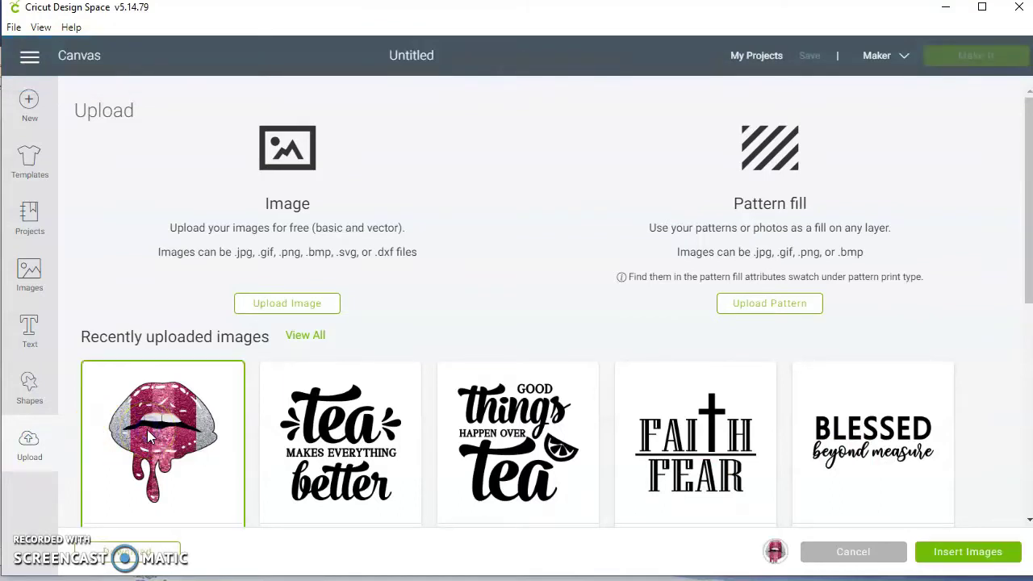
{"action": "left_click", "coordinate": [961, 555]}
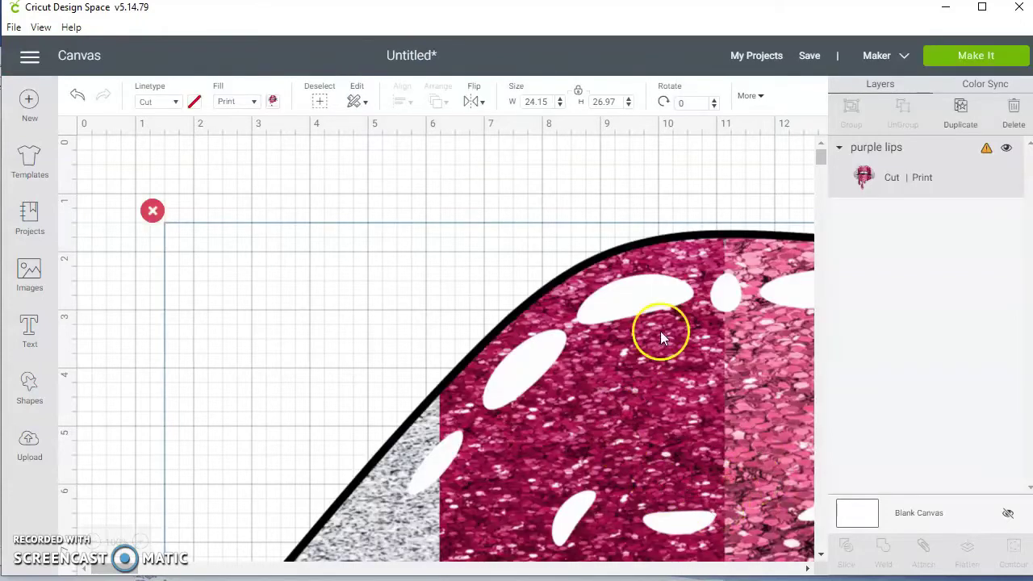
- Set the lips image's width to 10 inches with its proportions locked
{"action": "left_click", "coordinate": [541, 105]}
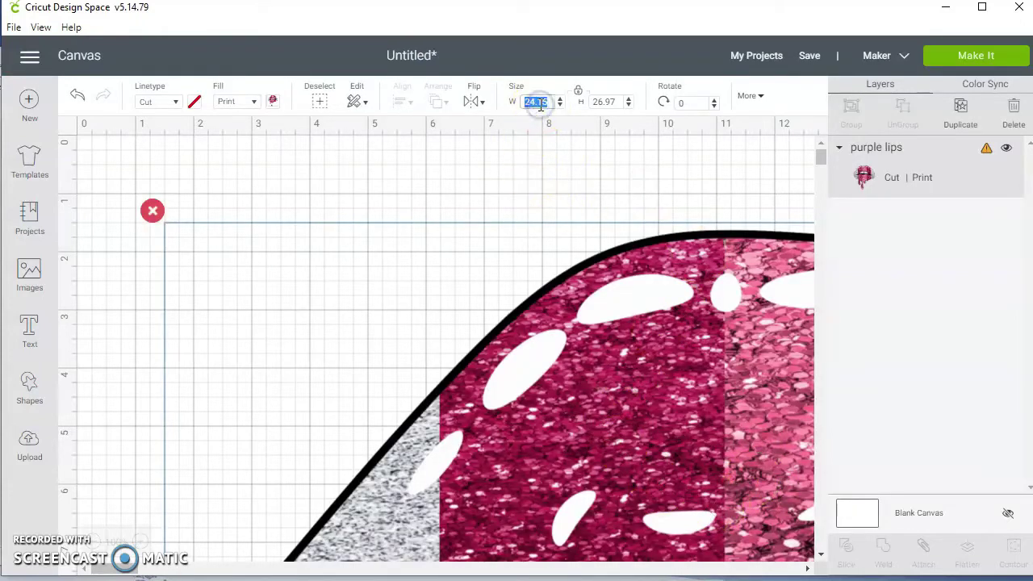
{"action": "type", "text": "10"}
{"action": "key", "text": "Return"}
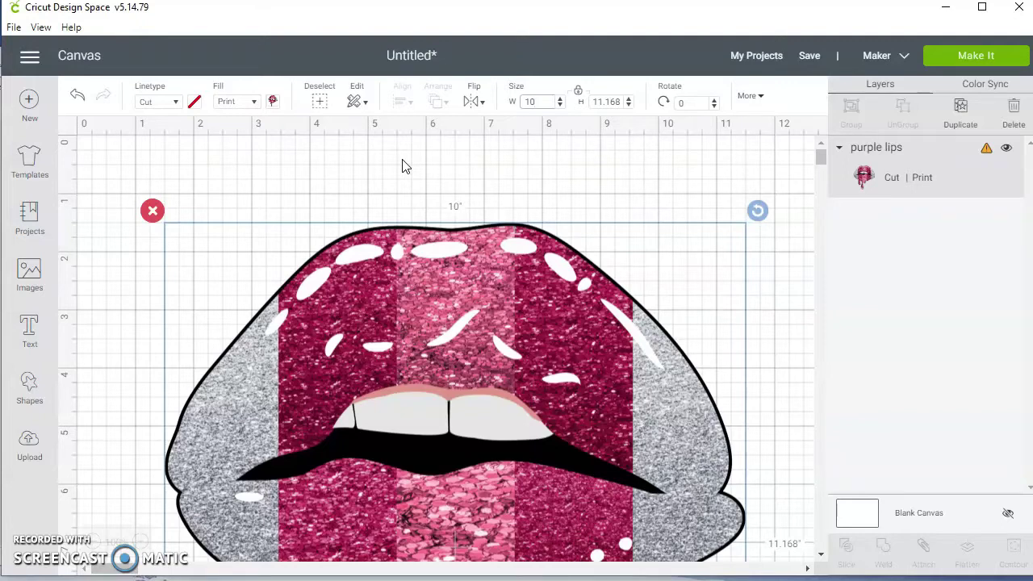
- Check the size warning on the purple lips layer and set the image's width to 6.75 inches with proportions locked
{"action": "left_click", "coordinate": [987, 148]}
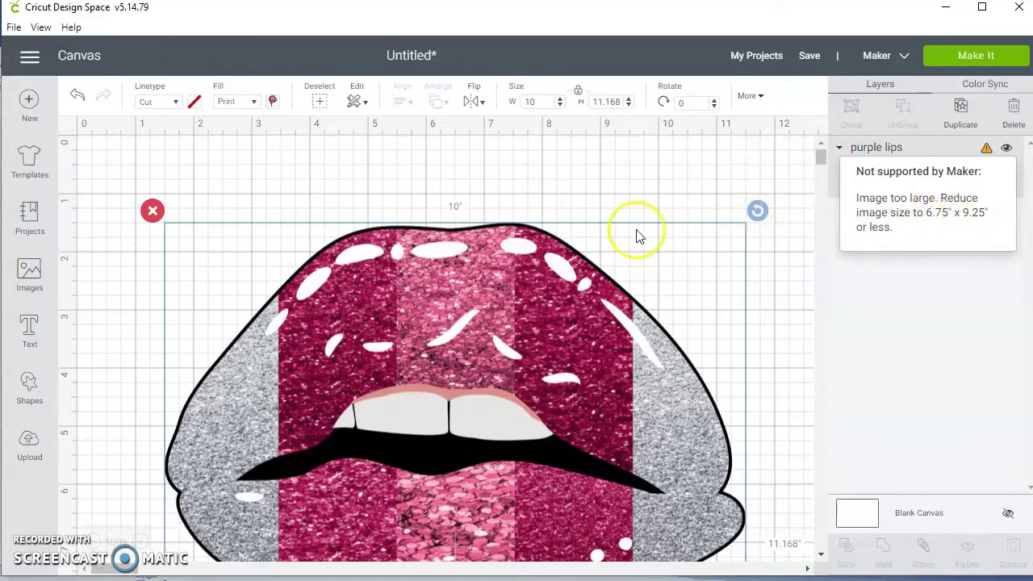
{"action": "left_click", "coordinate": [545, 105]}
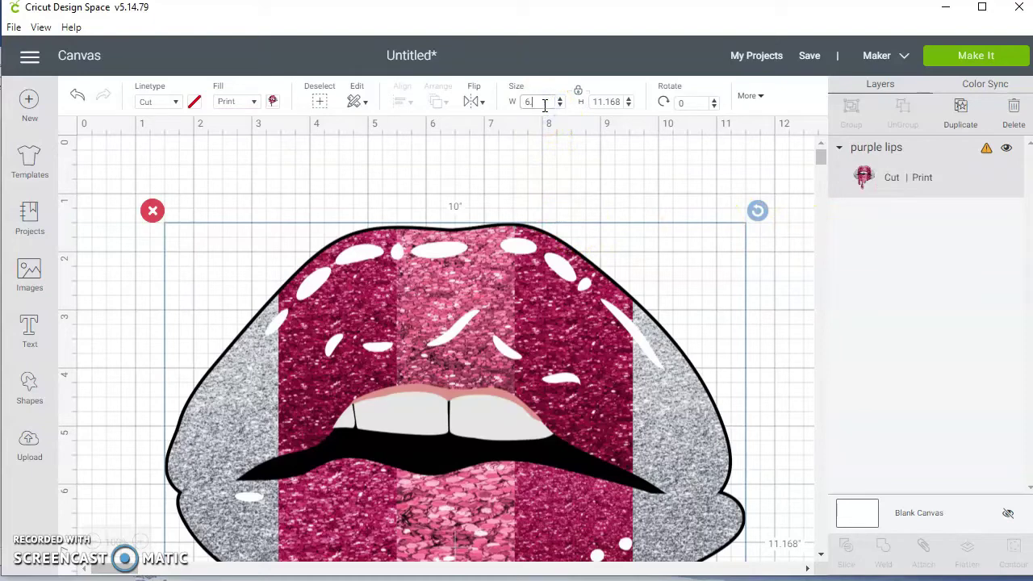
{"action": "key", "text": "Return"}
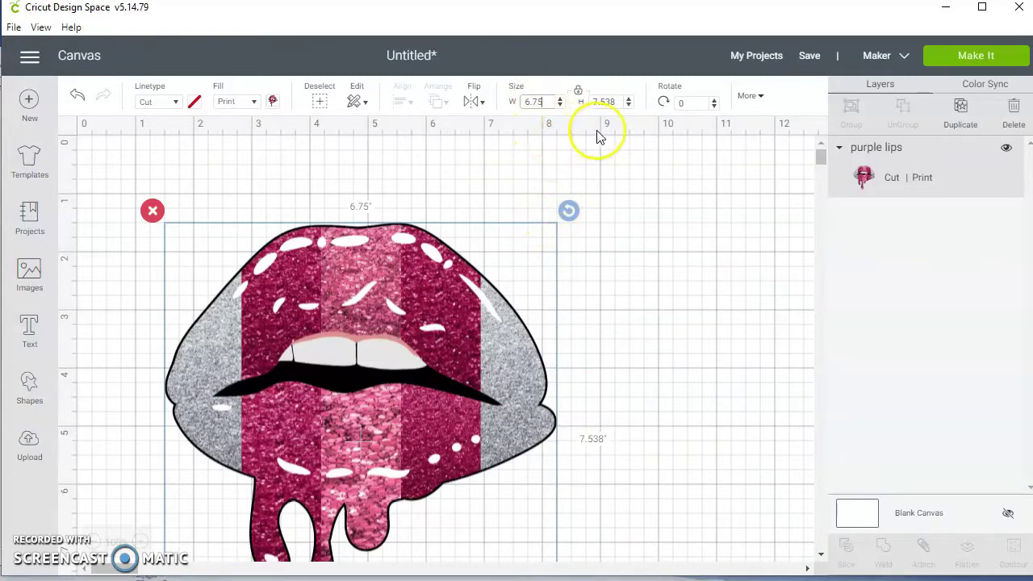
{"action": "left_click", "coordinate": [628, 180]}
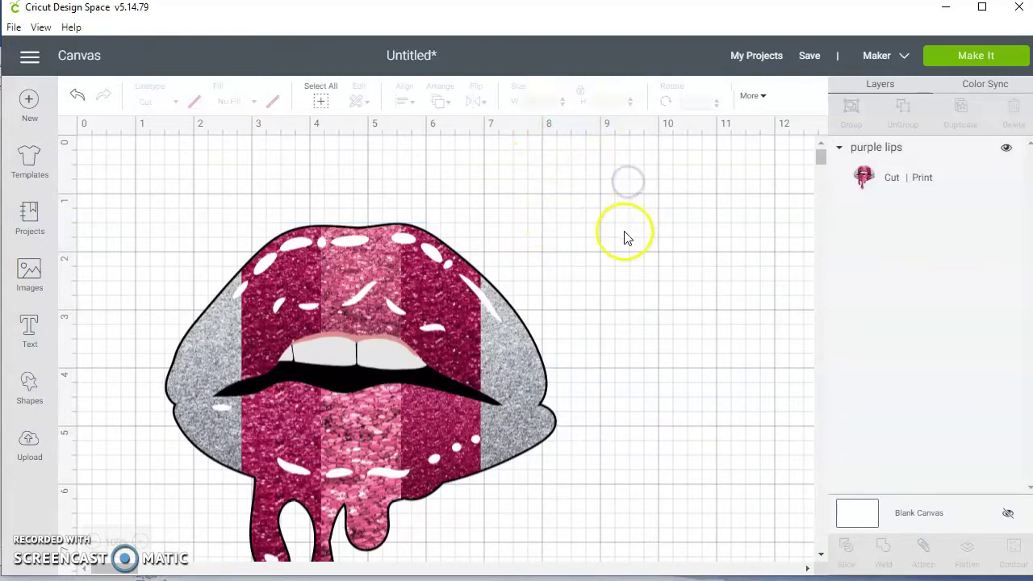
{"action": "left_click", "coordinate": [450, 325]}
{"action": "scroll", "coordinate": [617, 291], "scroll_direction": "down", "scroll_amount": 4}
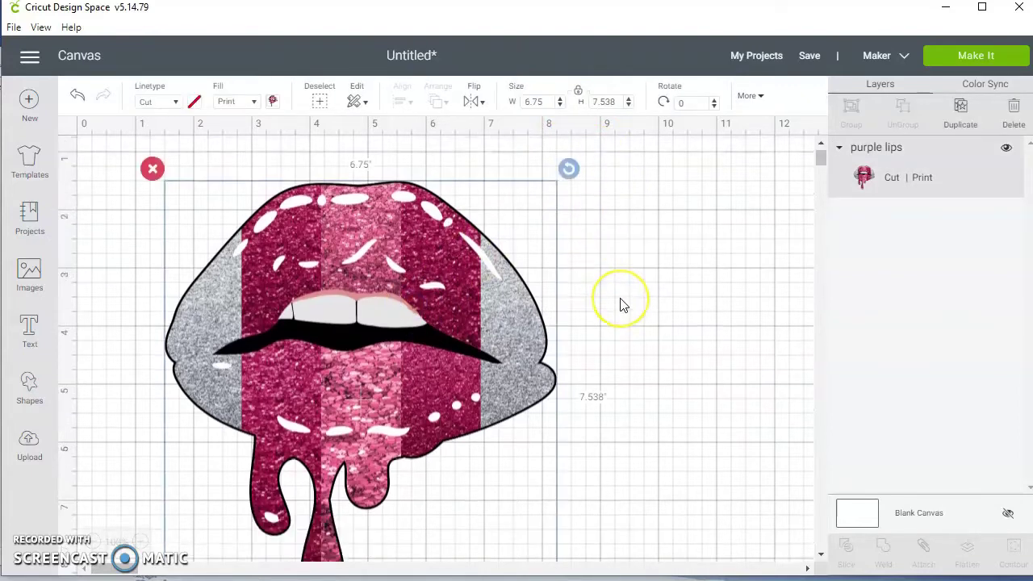
{"action": "scroll", "coordinate": [622, 305], "scroll_direction": "up", "scroll_amount": 4}
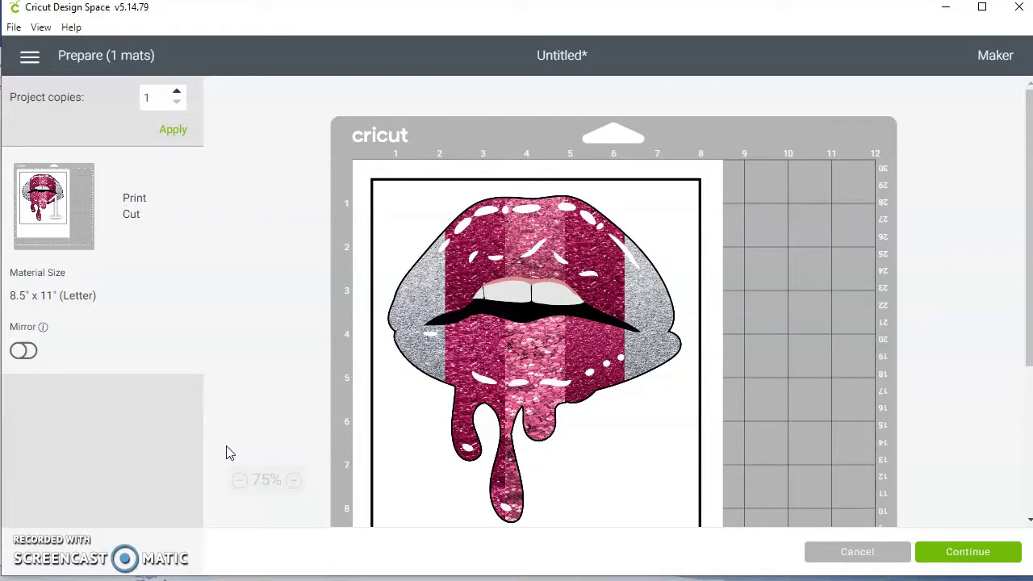
- Review the lips image on the letter-size mat, continue to the Make stage and send it to the printer
{"action": "scroll", "coordinate": [227, 454], "scroll_direction": "down", "scroll_amount": 1}
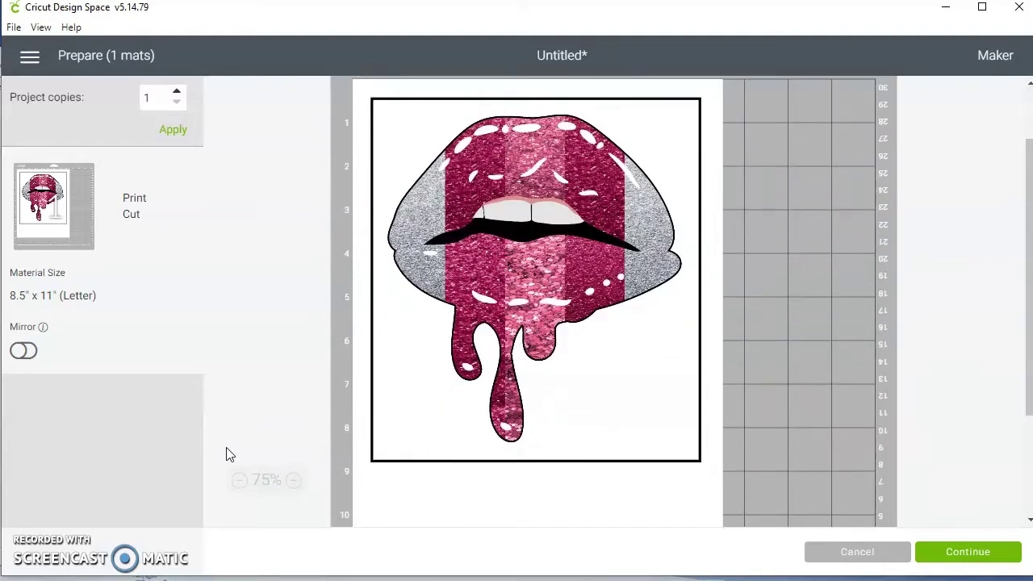
{"action": "scroll", "coordinate": [227, 453], "scroll_direction": "up", "scroll_amount": 1}
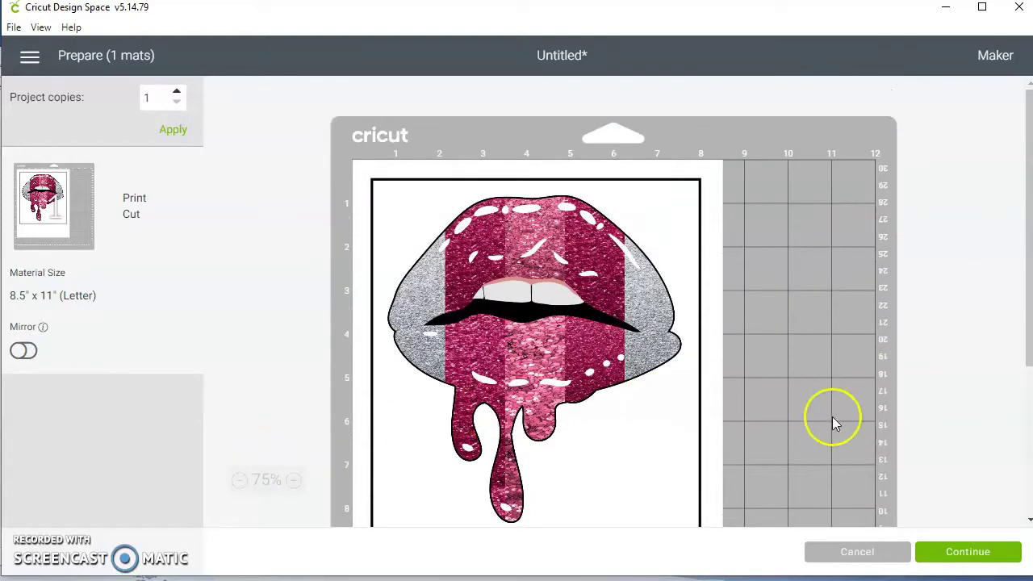
{"action": "left_click", "coordinate": [960, 556]}
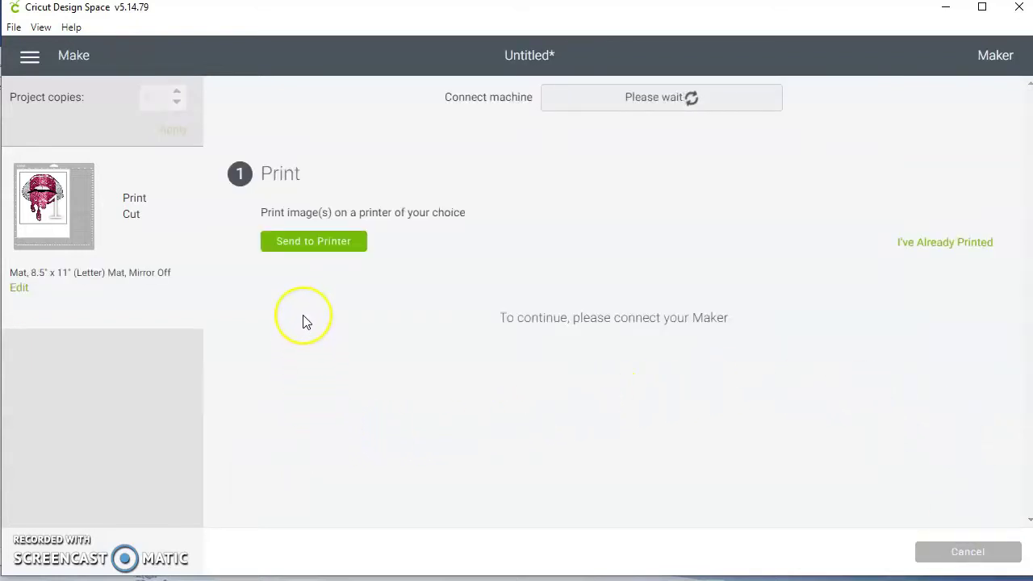
{"action": "left_click", "coordinate": [308, 241]}
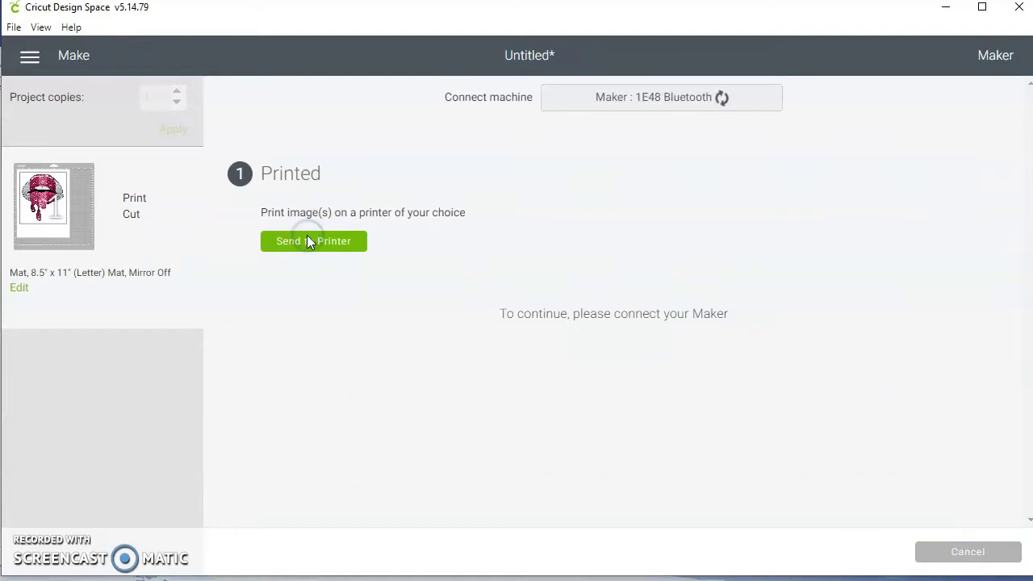